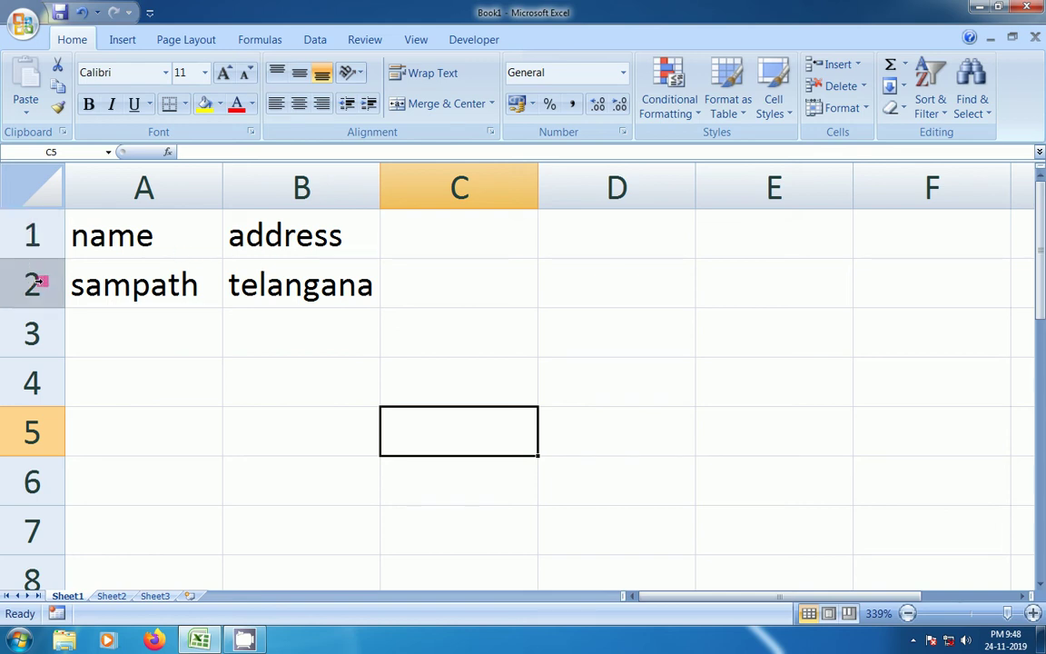
# - Select rows 1–2 and drag them to a height of 48.75 (65 pixels) each
pyautogui.click(30, 235)
pyautogui.moveTo(30, 240); pyautogui.dragTo(31, 276)
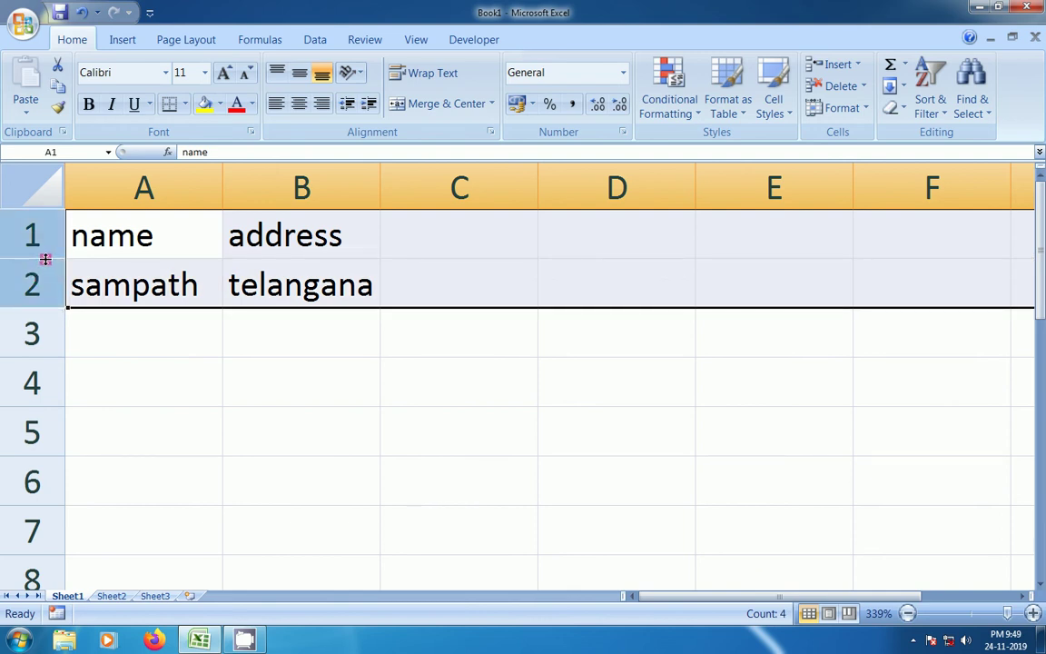
pyautogui.moveTo(45, 260); pyautogui.dragTo(42, 370)
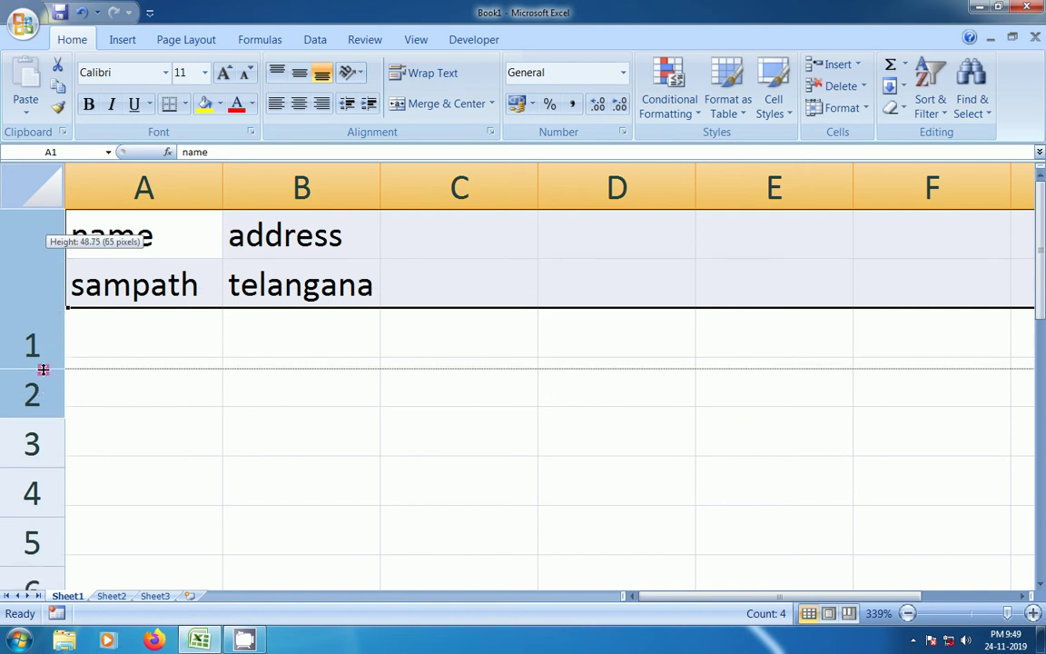
pyautogui.moveTo(43, 370); pyautogui.dragTo(42, 369)
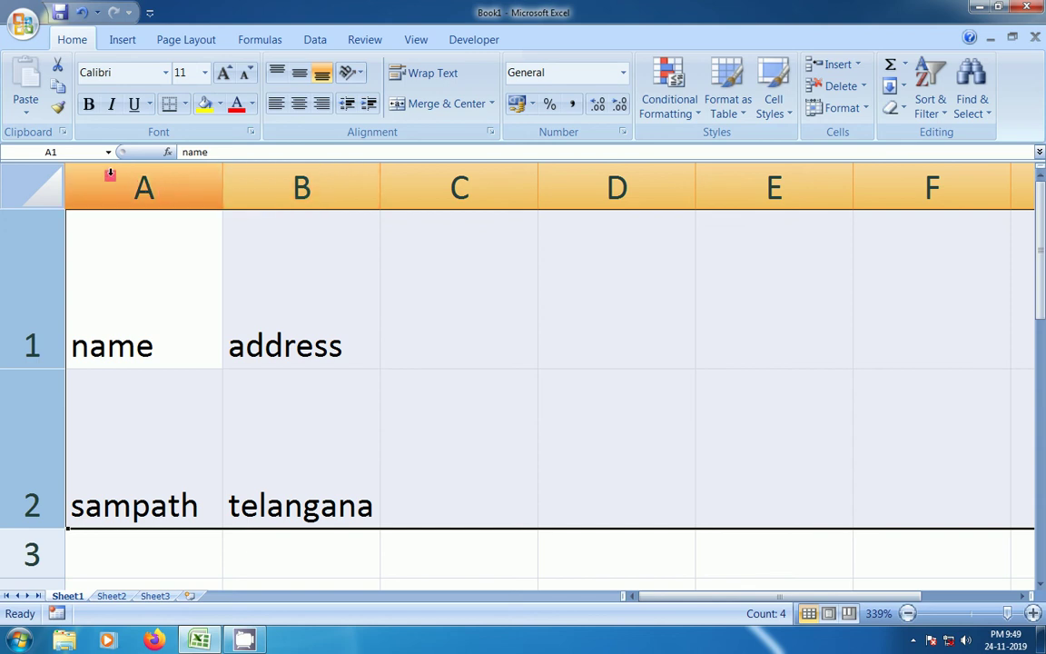
# - Widen columns A and B together by dragging their border, then select cell A2
pyautogui.moveTo(108, 176); pyautogui.dragTo(277, 175)
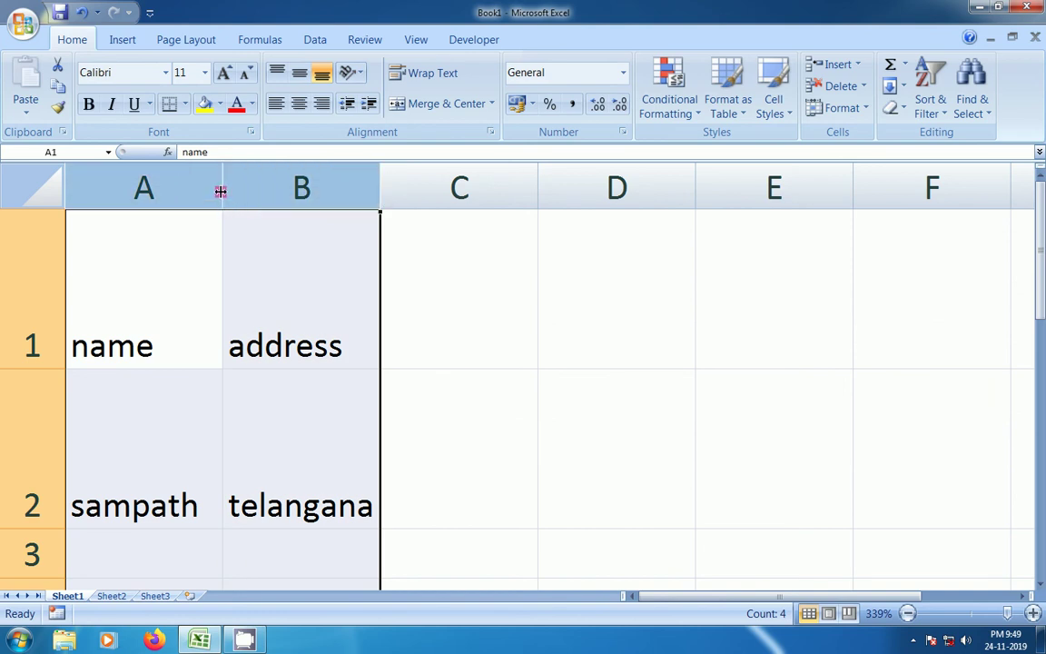
pyautogui.moveTo(221, 190); pyautogui.dragTo(367, 189)
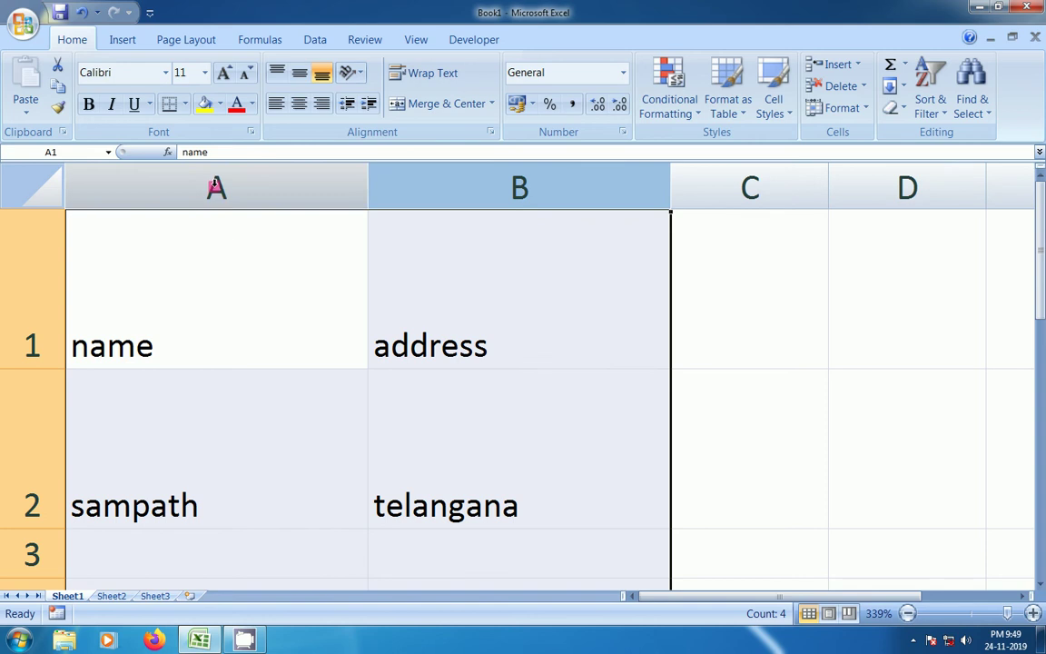
pyautogui.click(154, 434)
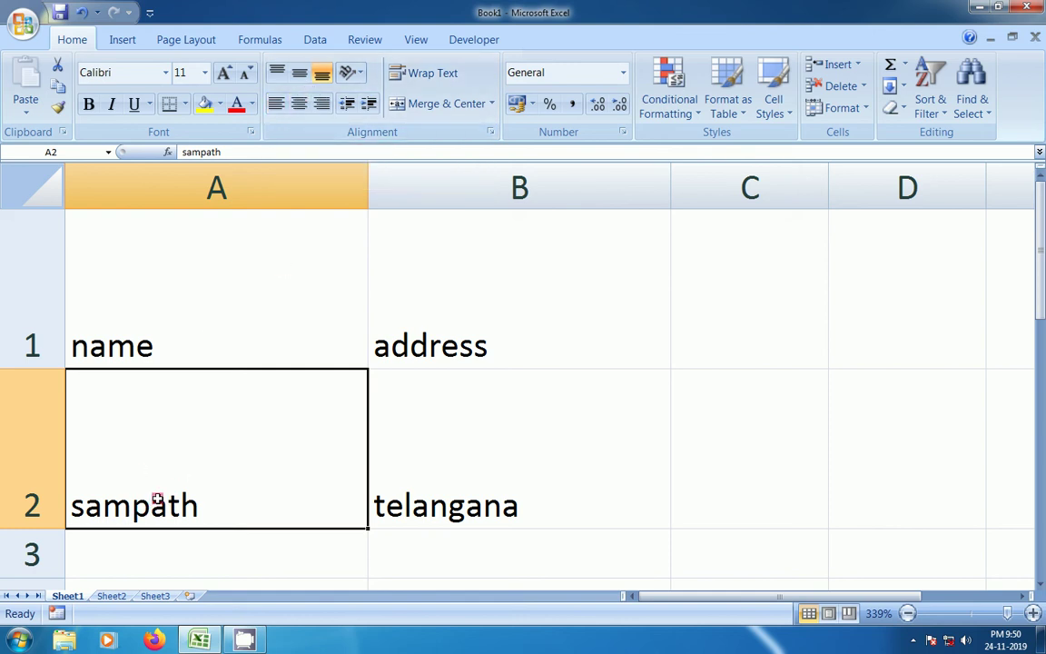
pyautogui.click(304, 107)
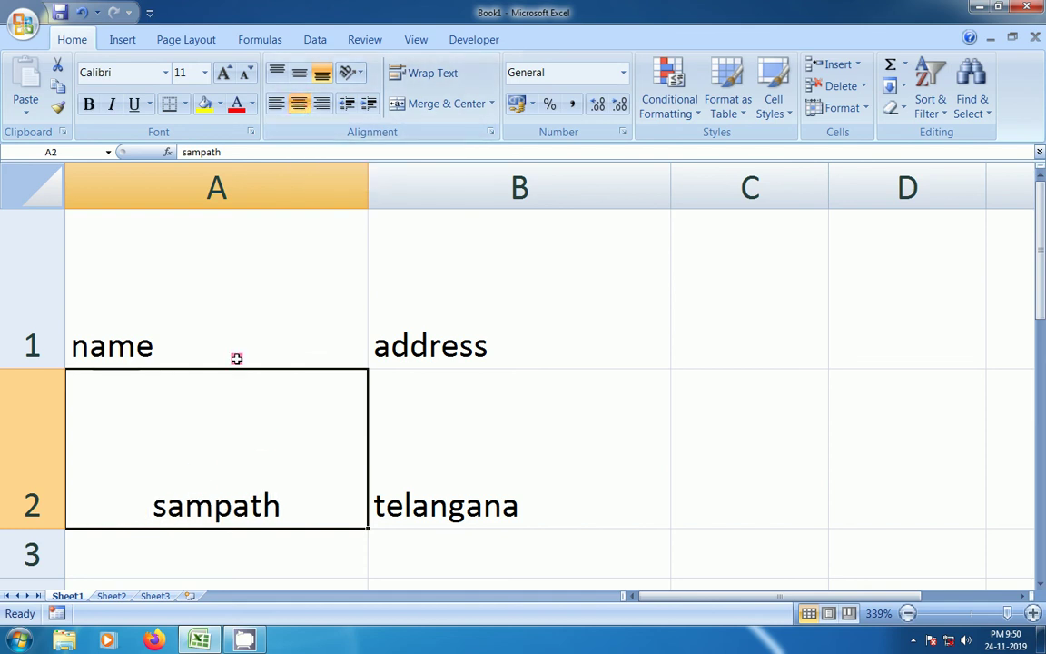
pyautogui.click(323, 106)
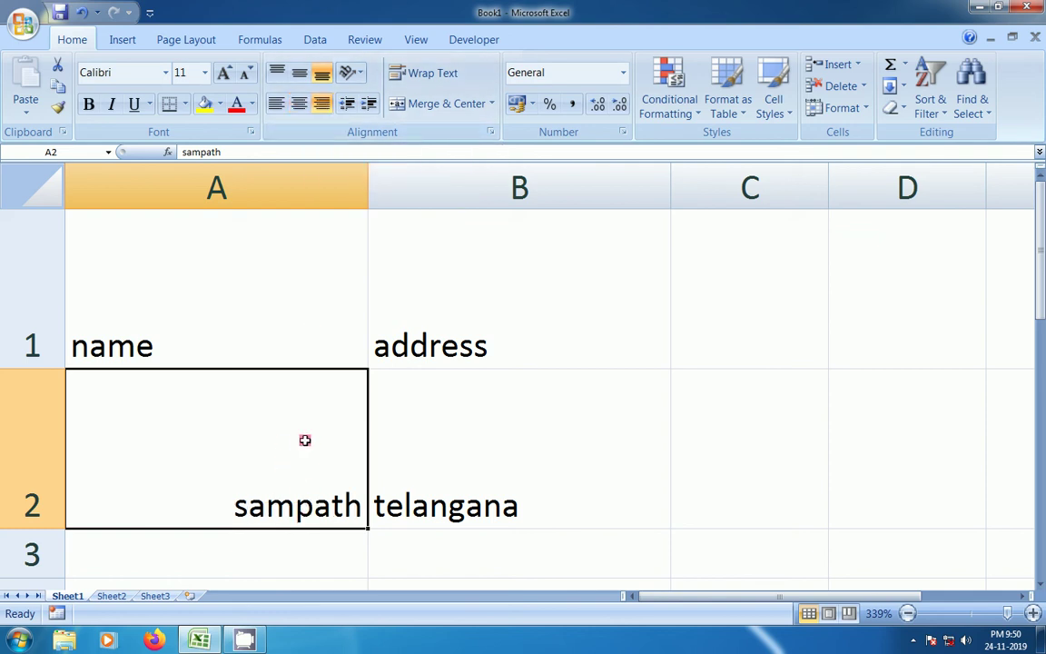
pyautogui.click(276, 109)
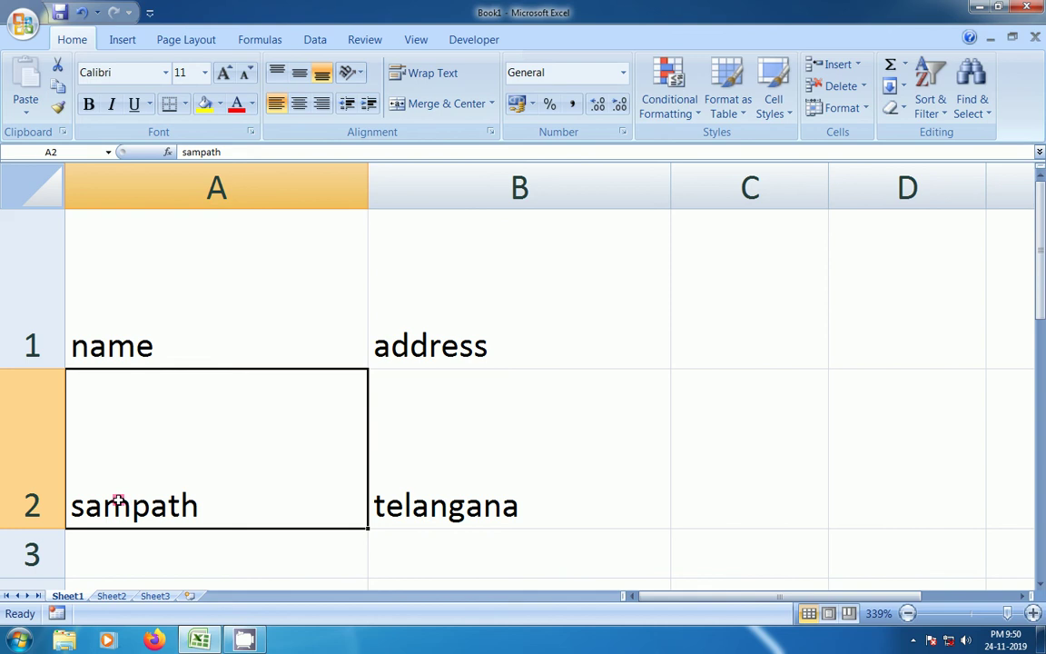
# - Try top, middle and bottom alignment on 'sampath', then set it right- and top-aligned
pyautogui.click(276, 78)
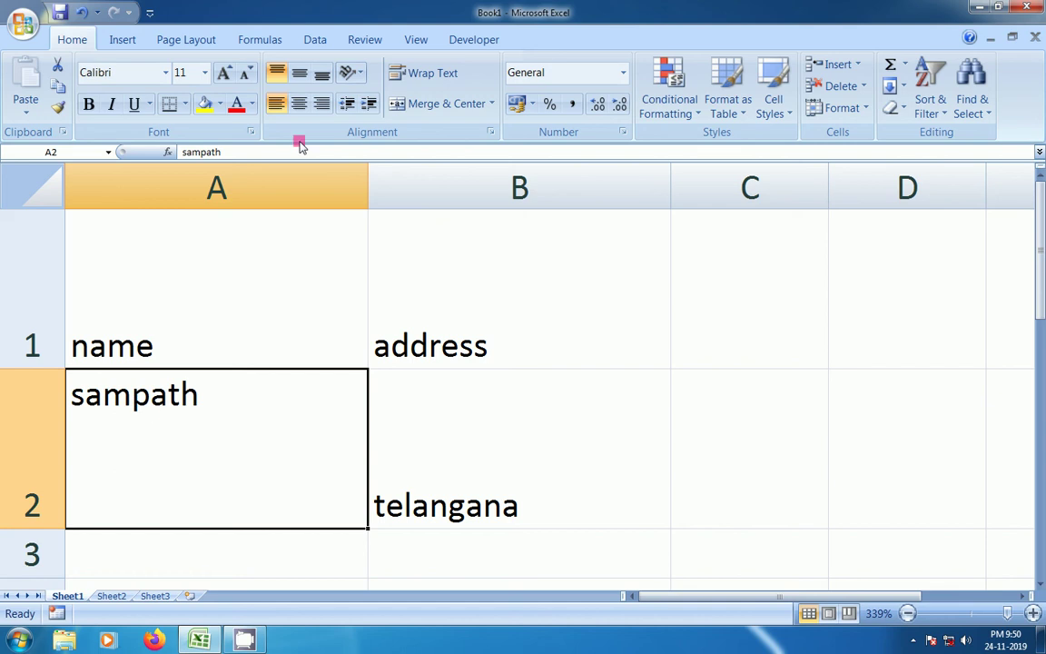
pyautogui.click(301, 76)
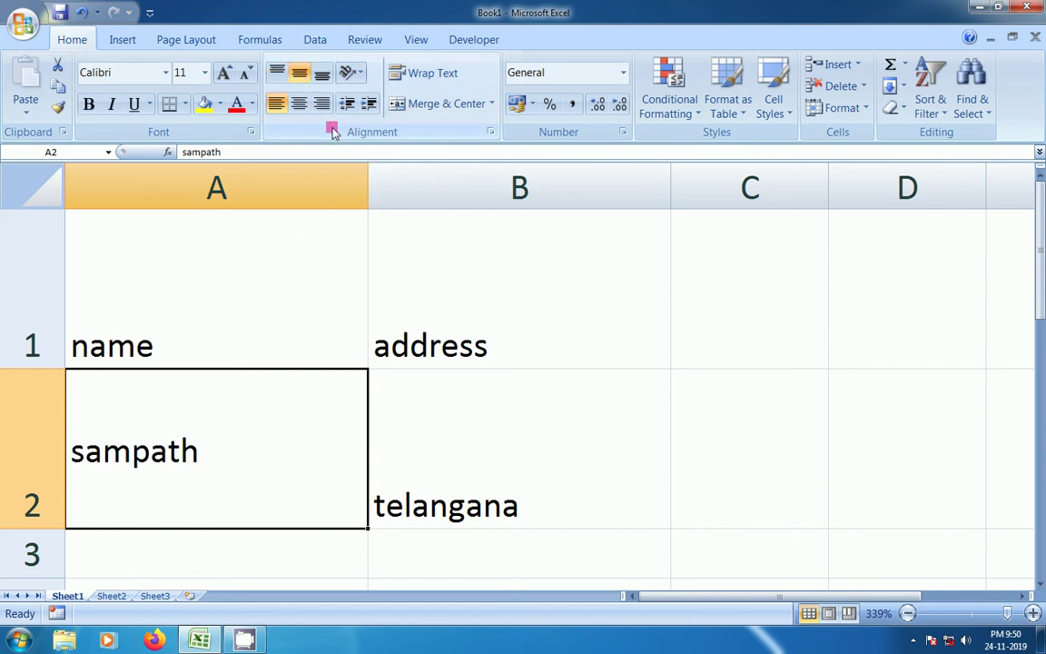
pyautogui.click(322, 75)
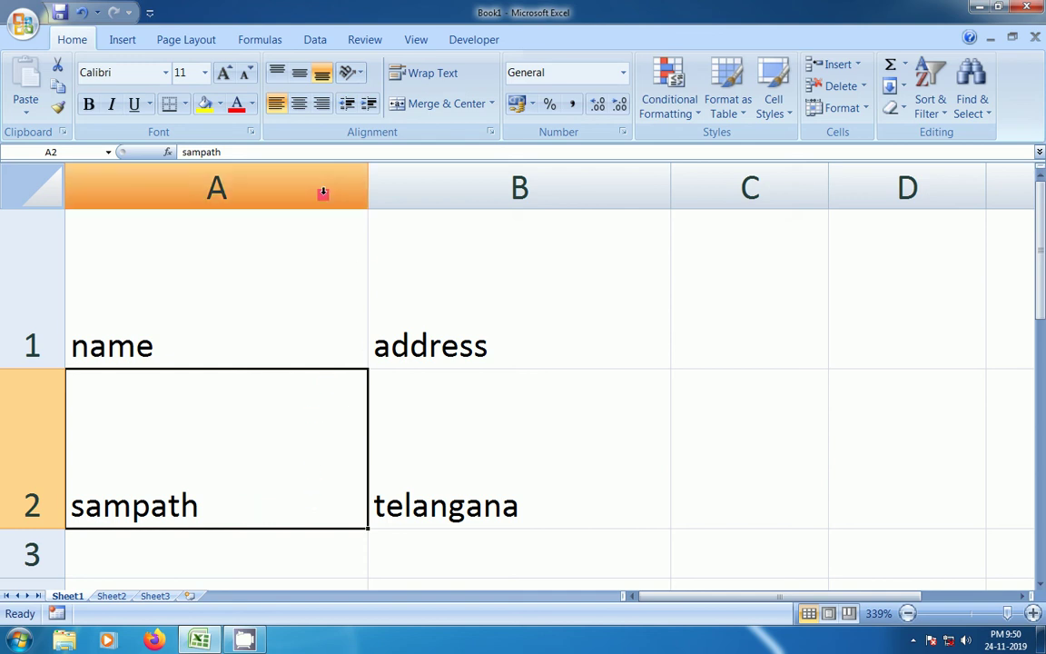
pyautogui.click(324, 106)
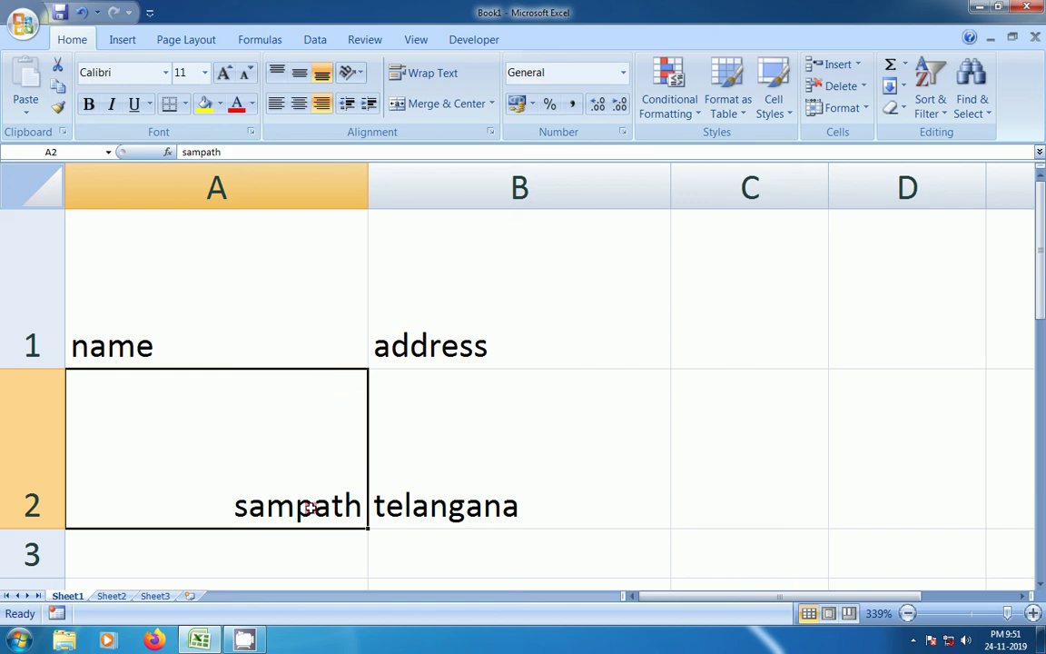
pyautogui.click(277, 74)
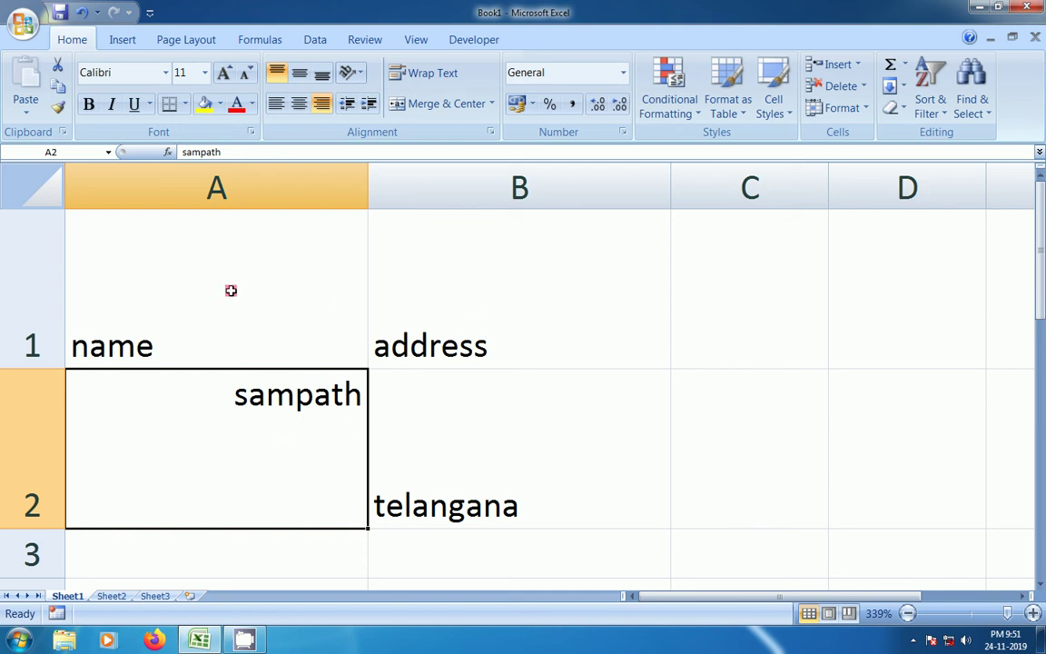
# - Give header cells A1:B1 ('name', 'address') Top Align and Center alignment
pyautogui.moveTo(231, 289); pyautogui.dragTo(410, 287)
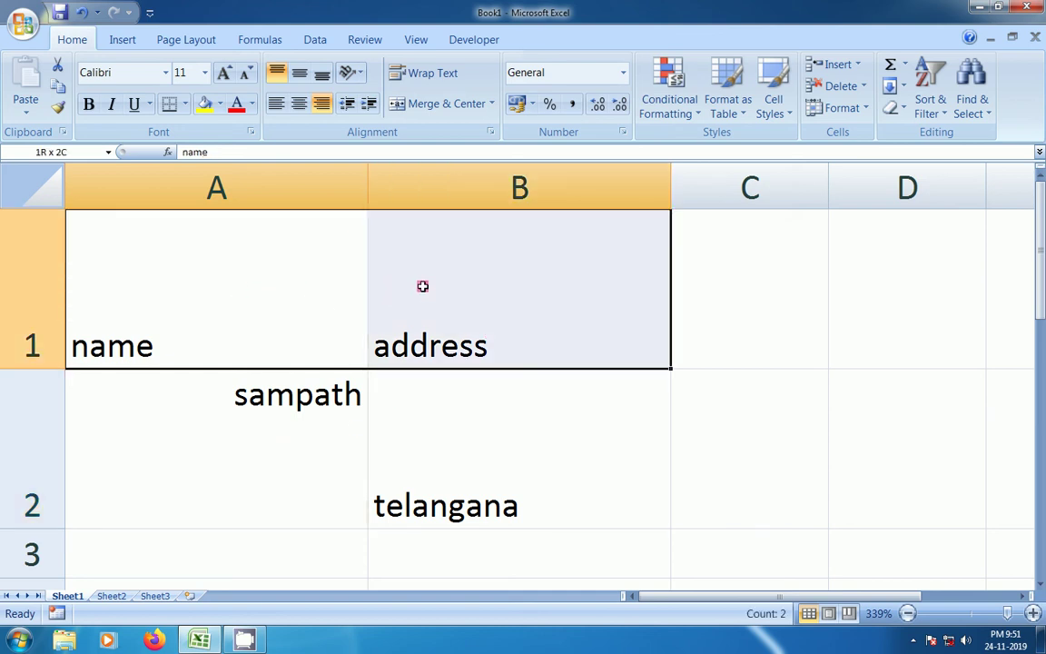
pyautogui.moveTo(423, 286); pyautogui.dragTo(423, 287)
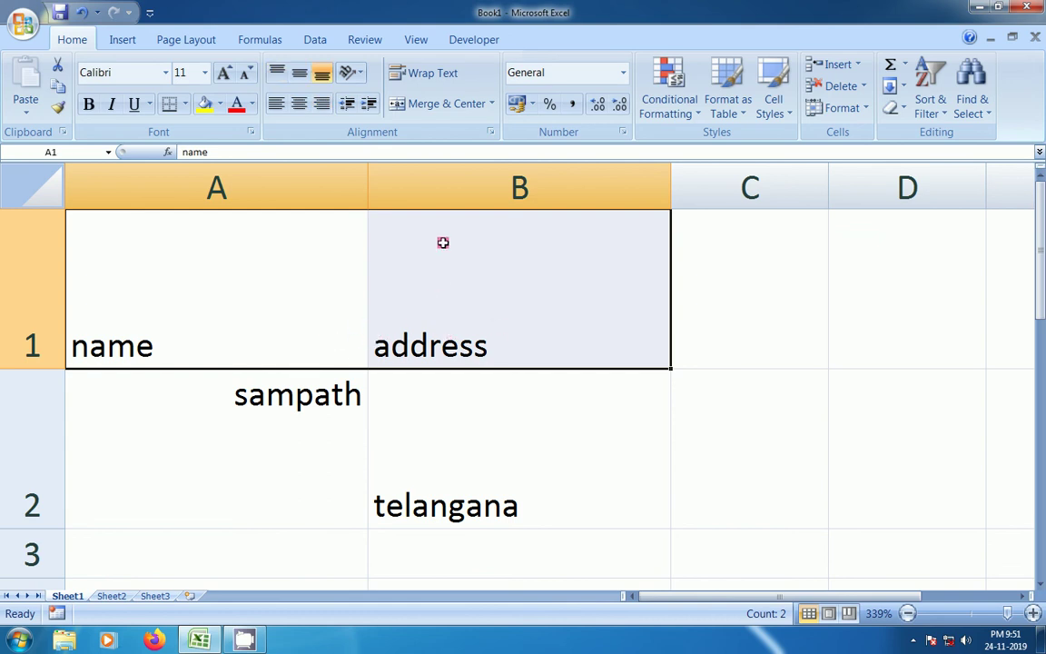
pyautogui.moveTo(232, 263); pyautogui.dragTo(420, 283)
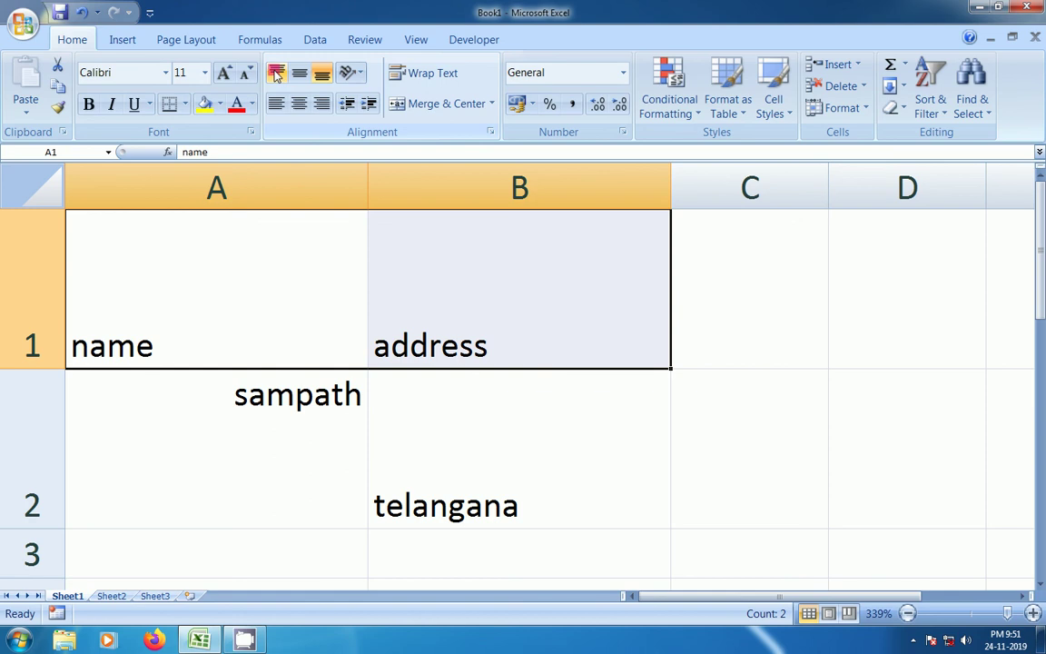
pyautogui.click(277, 75)
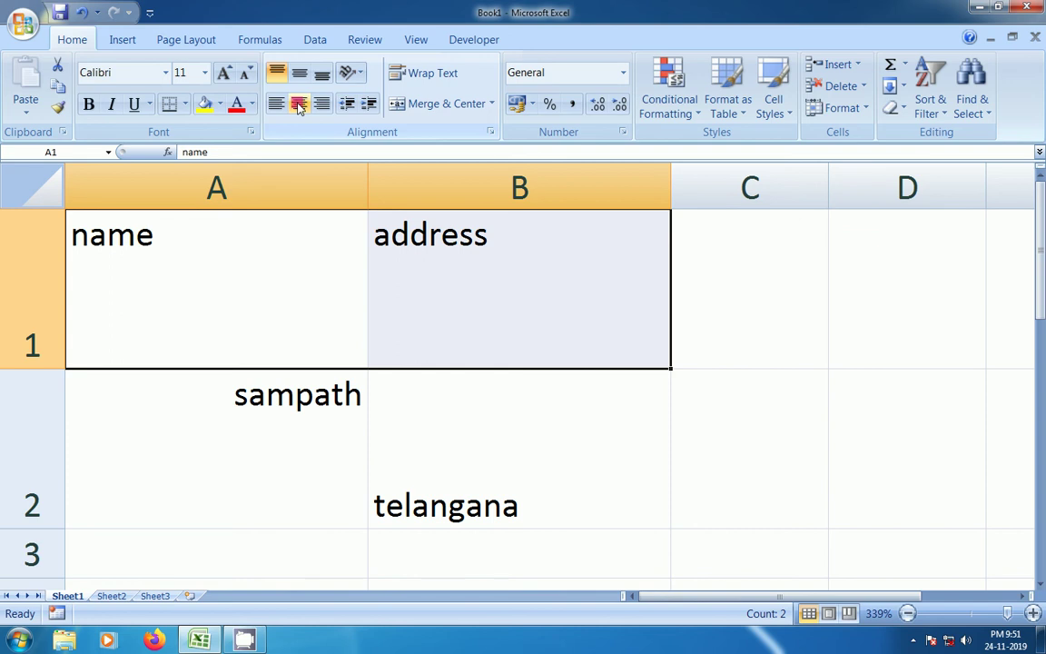
pyautogui.click(299, 106)
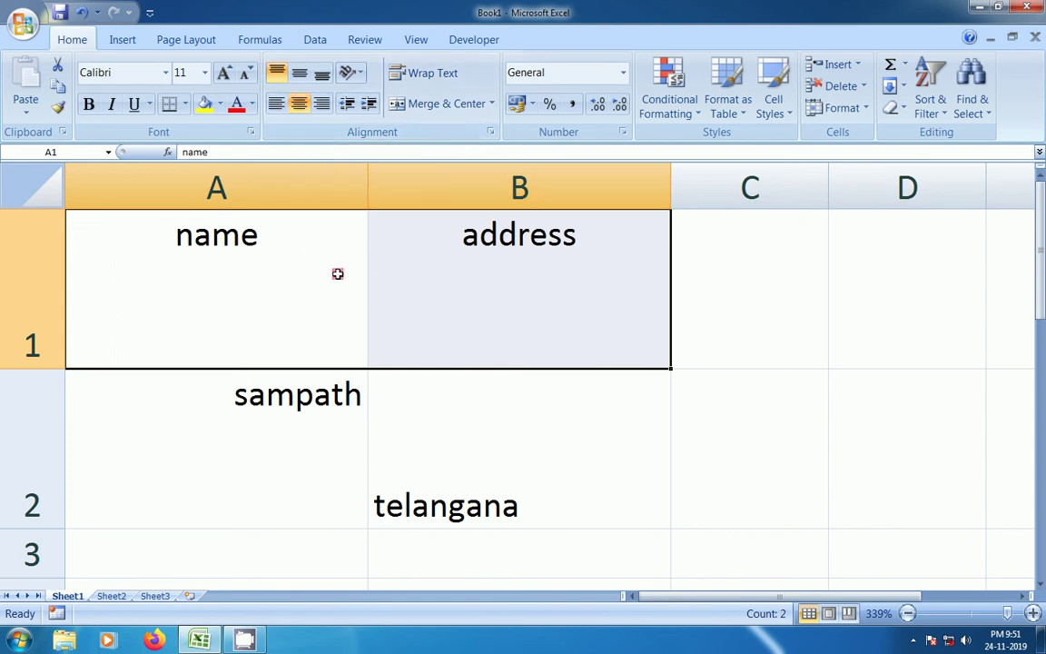